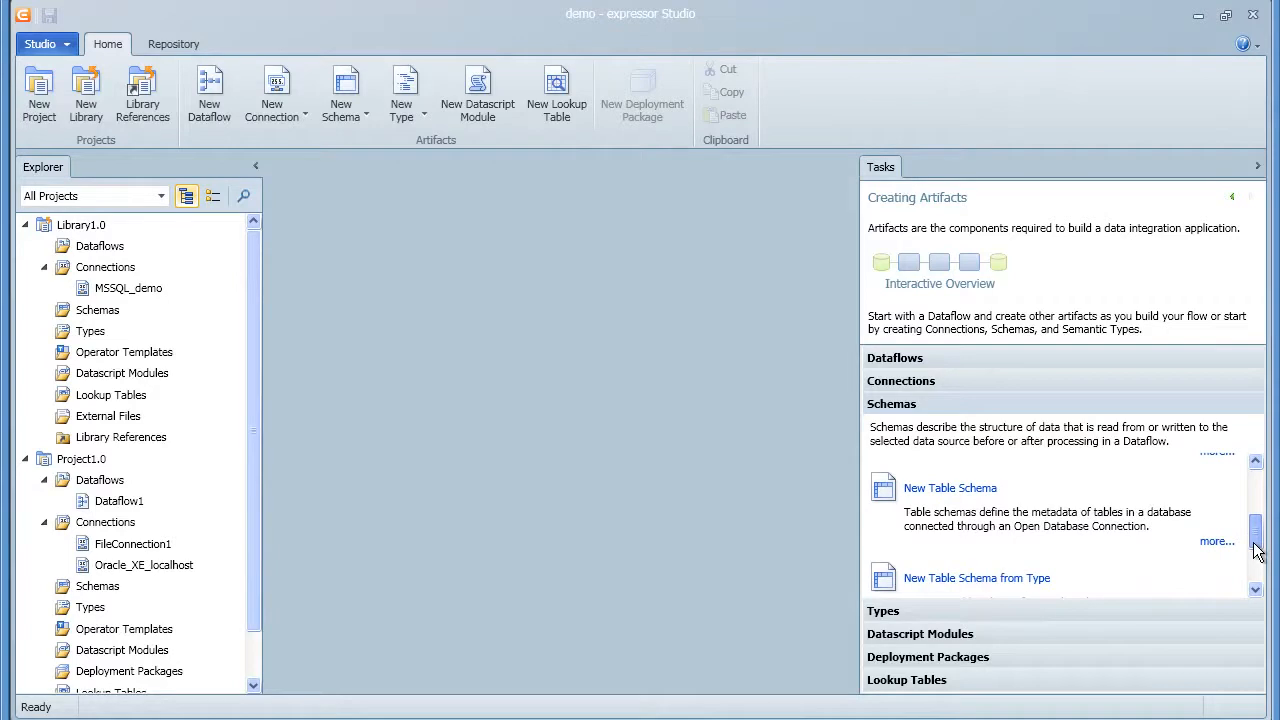
drag(1257, 550, 1259, 588)
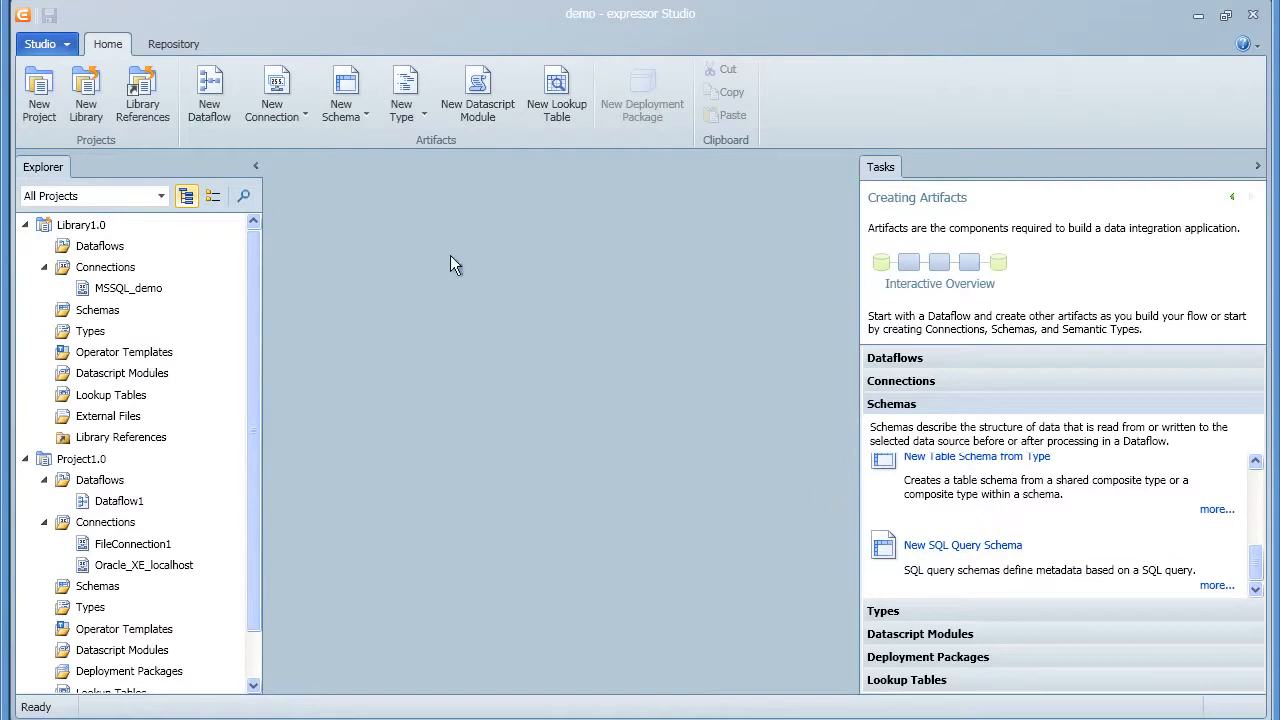
click(351, 111)
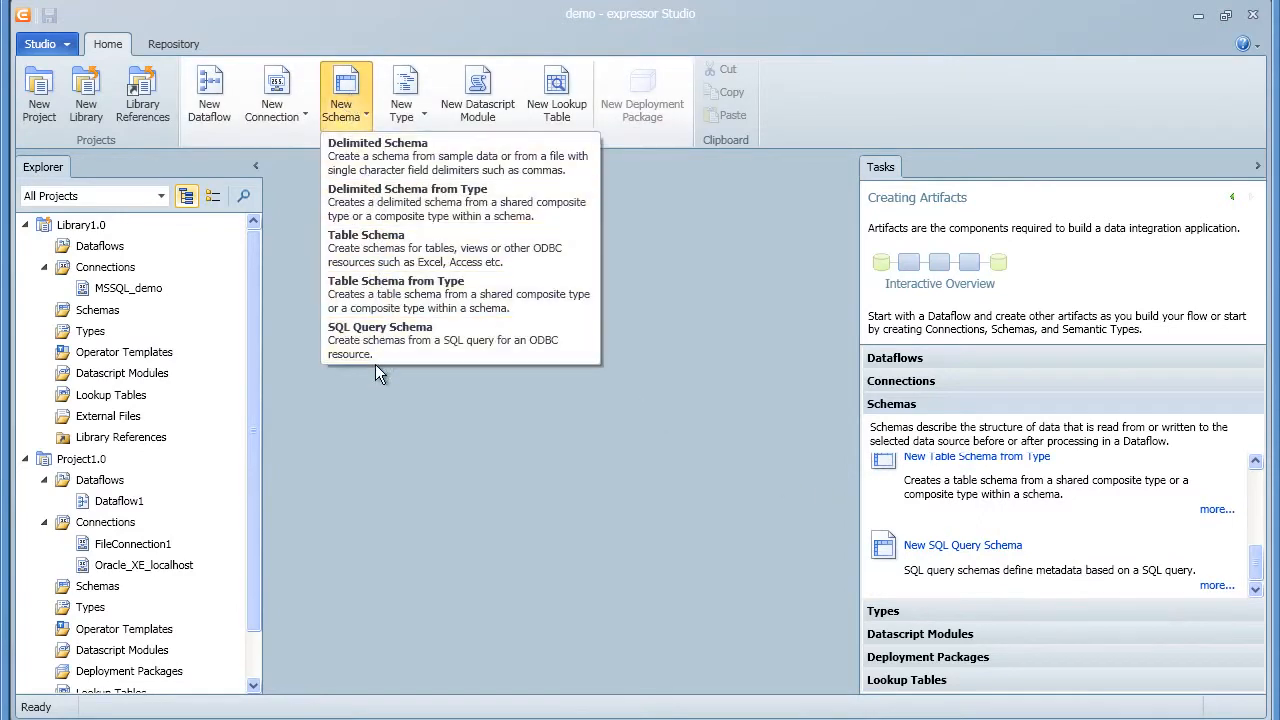
click(373, 400)
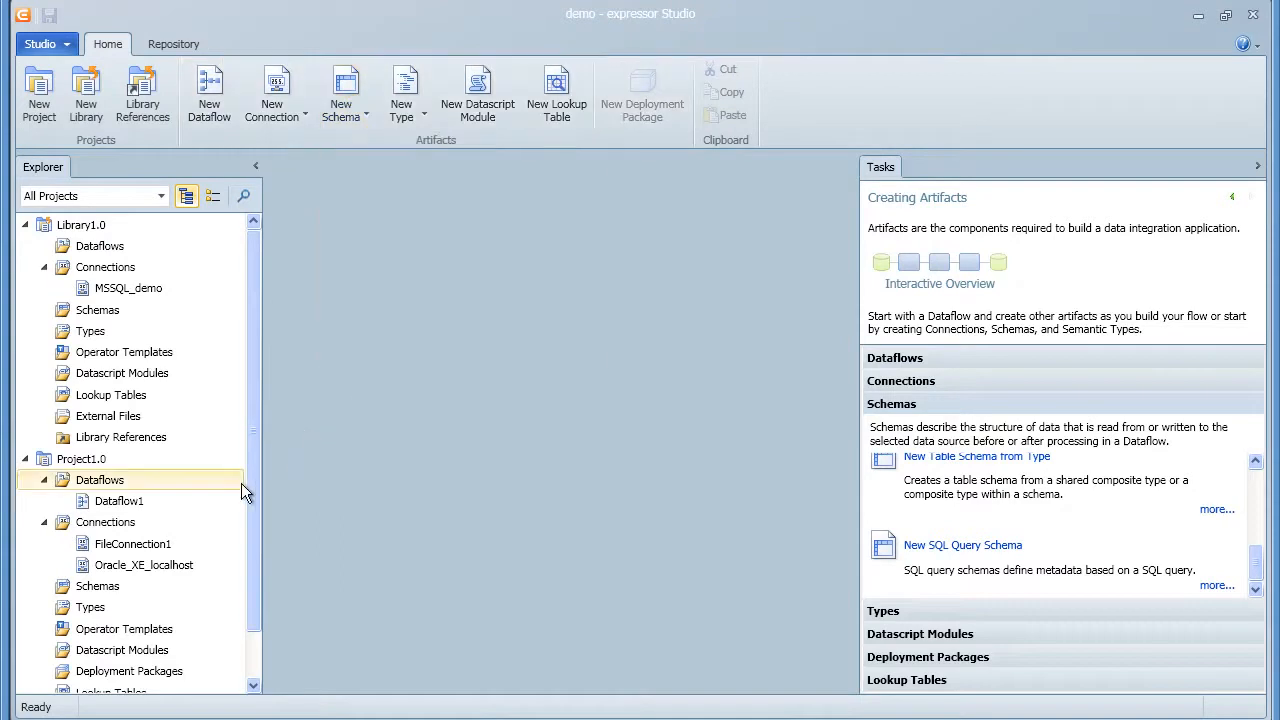
- Start a new delimited schema among the schemas of Project1.0
click(107, 593)
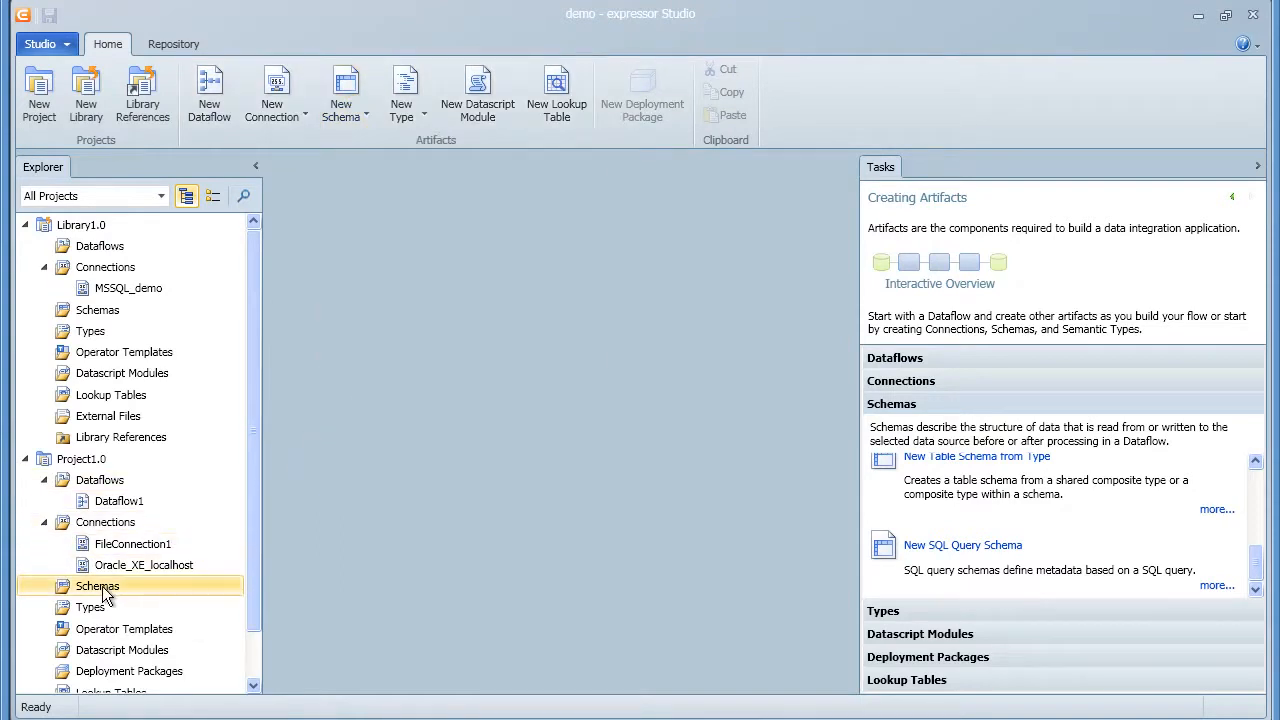
right_click(107, 593)
mouse_move(130, 598)
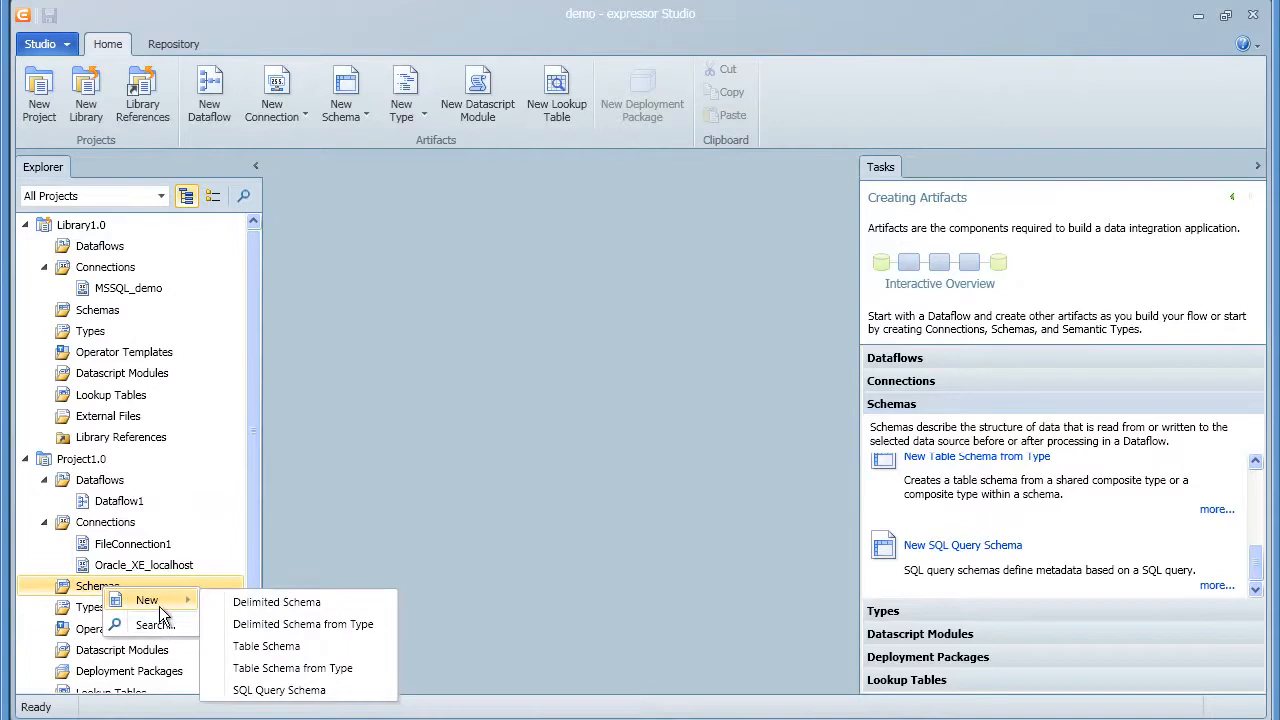
click(259, 607)
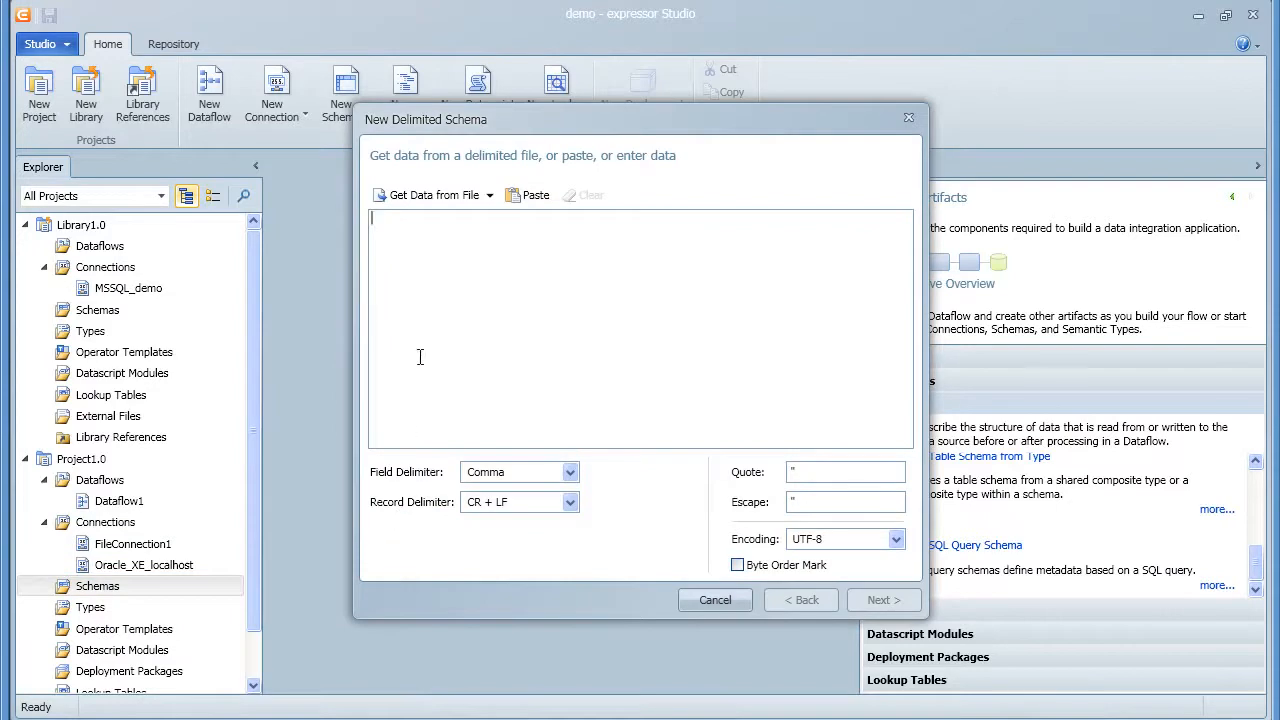
- Load the sample data from presidents.dat using the existing file connection FileConnection1
click(437, 195)
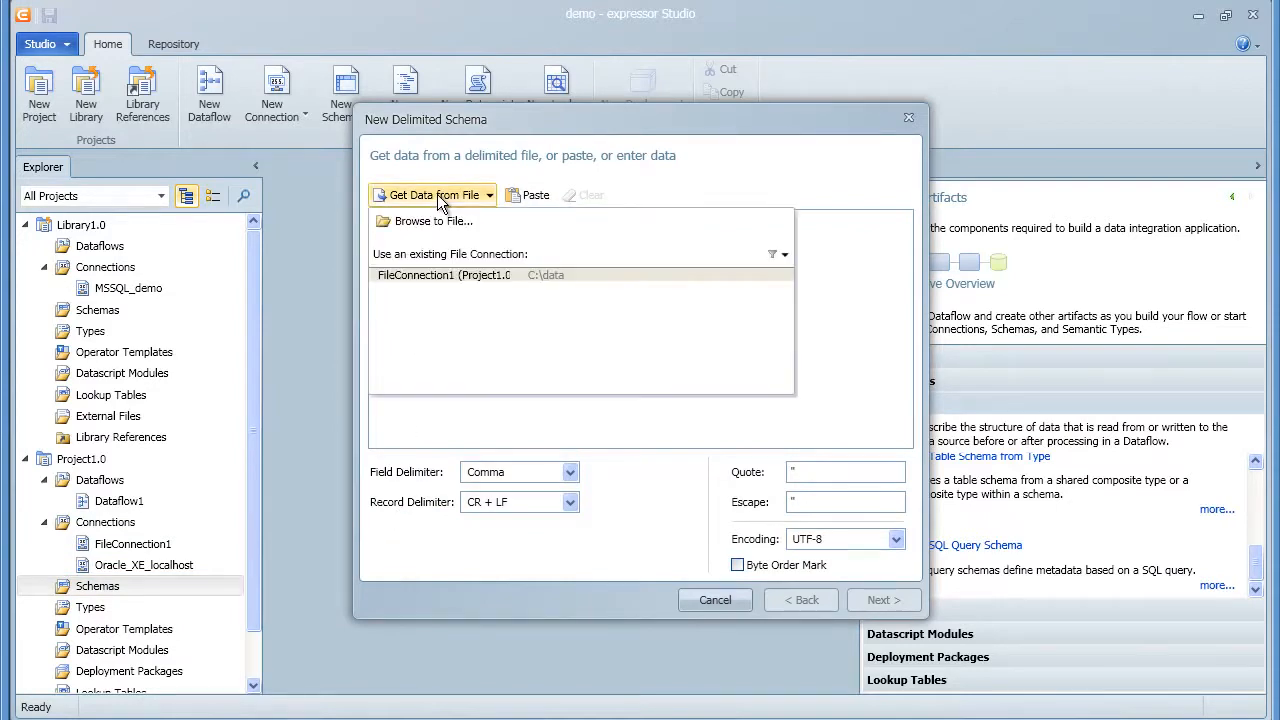
click(445, 279)
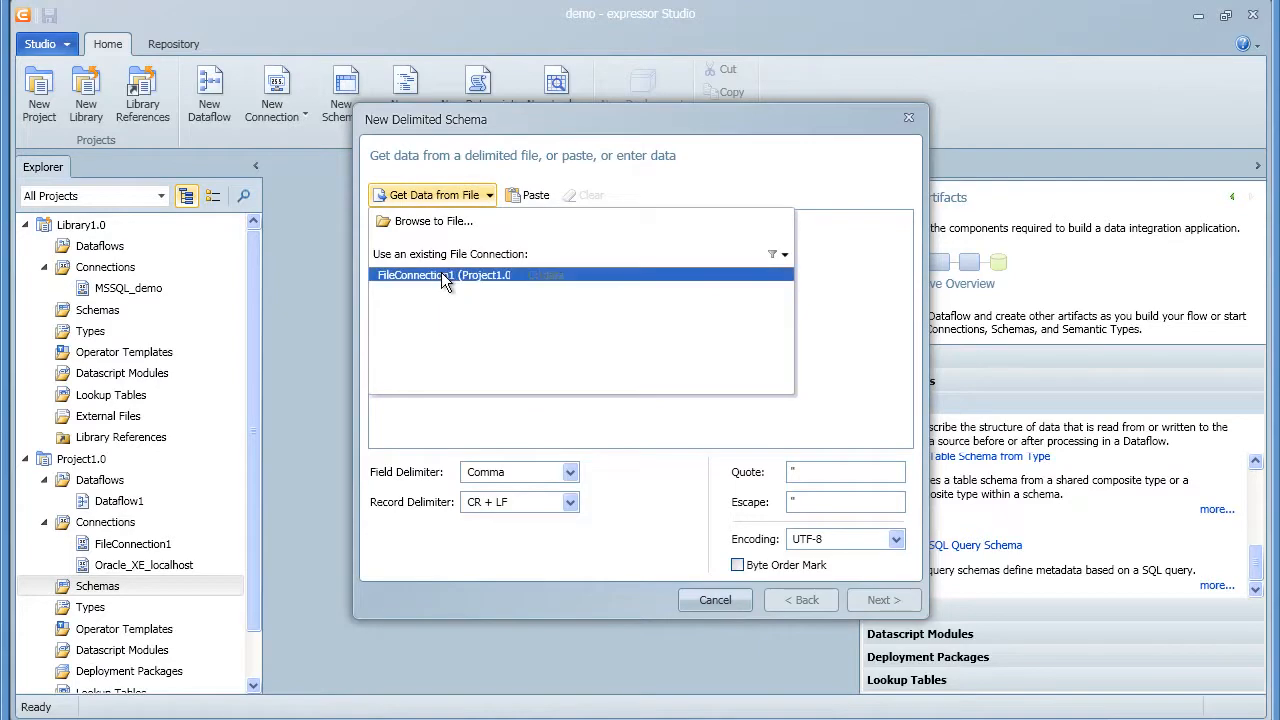
click(474, 236)
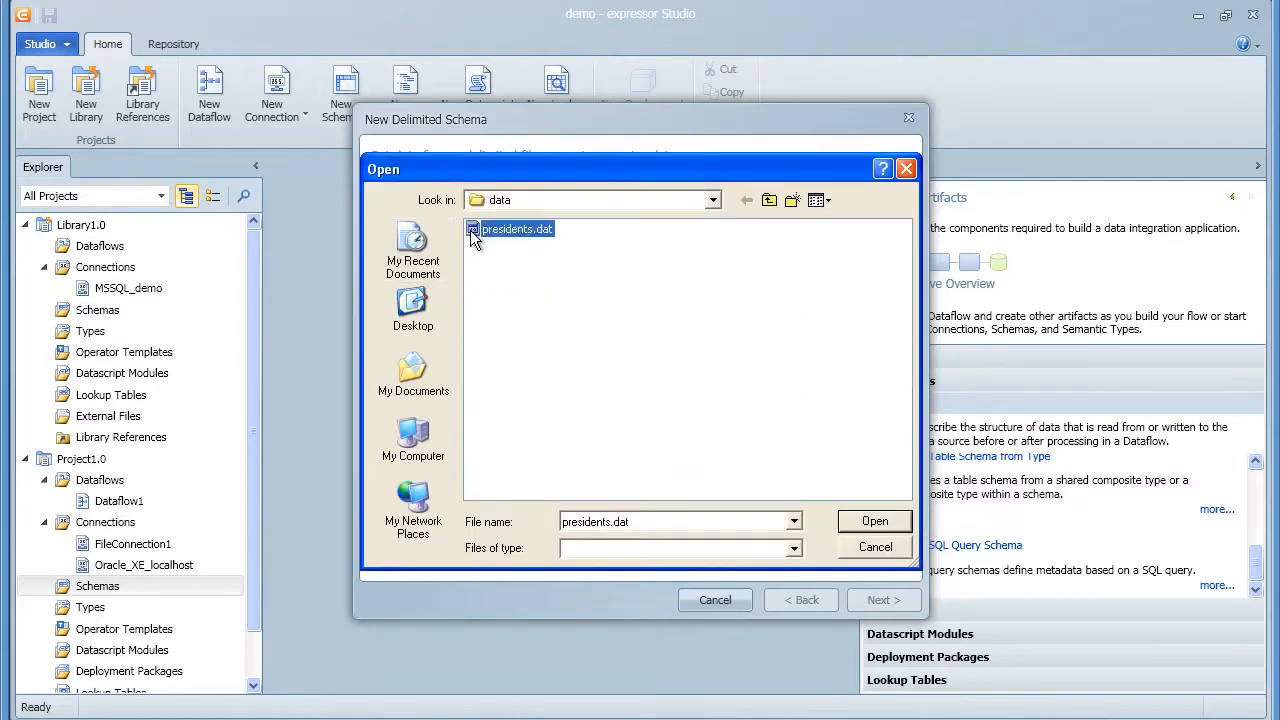
click(869, 520)
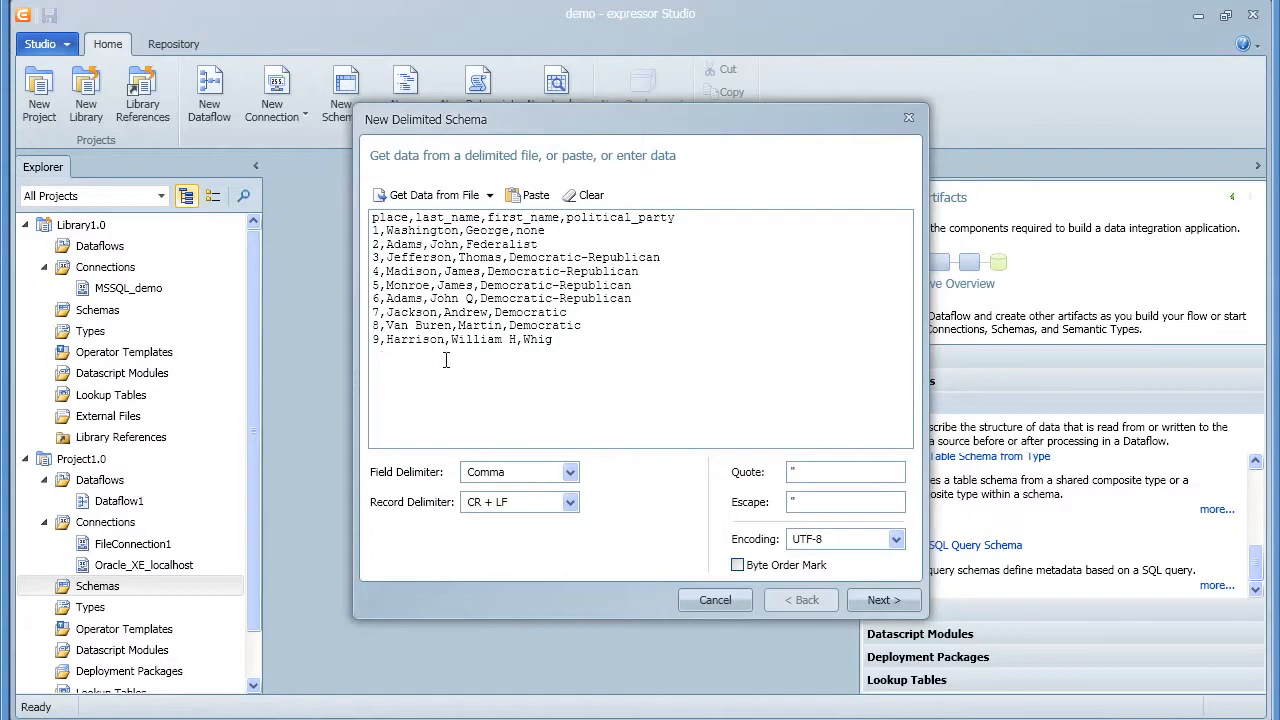
- Review the available field and record delimiter options, keeping Comma and CR + LF
click(570, 474)
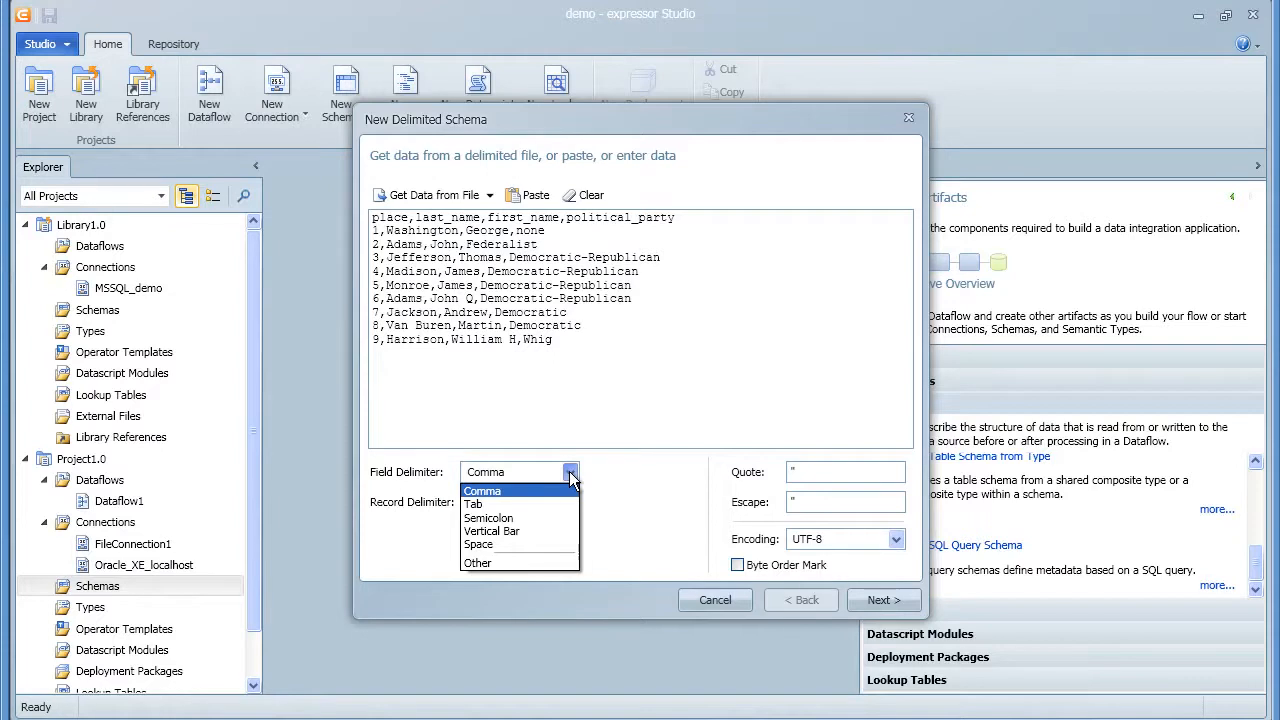
click(572, 480)
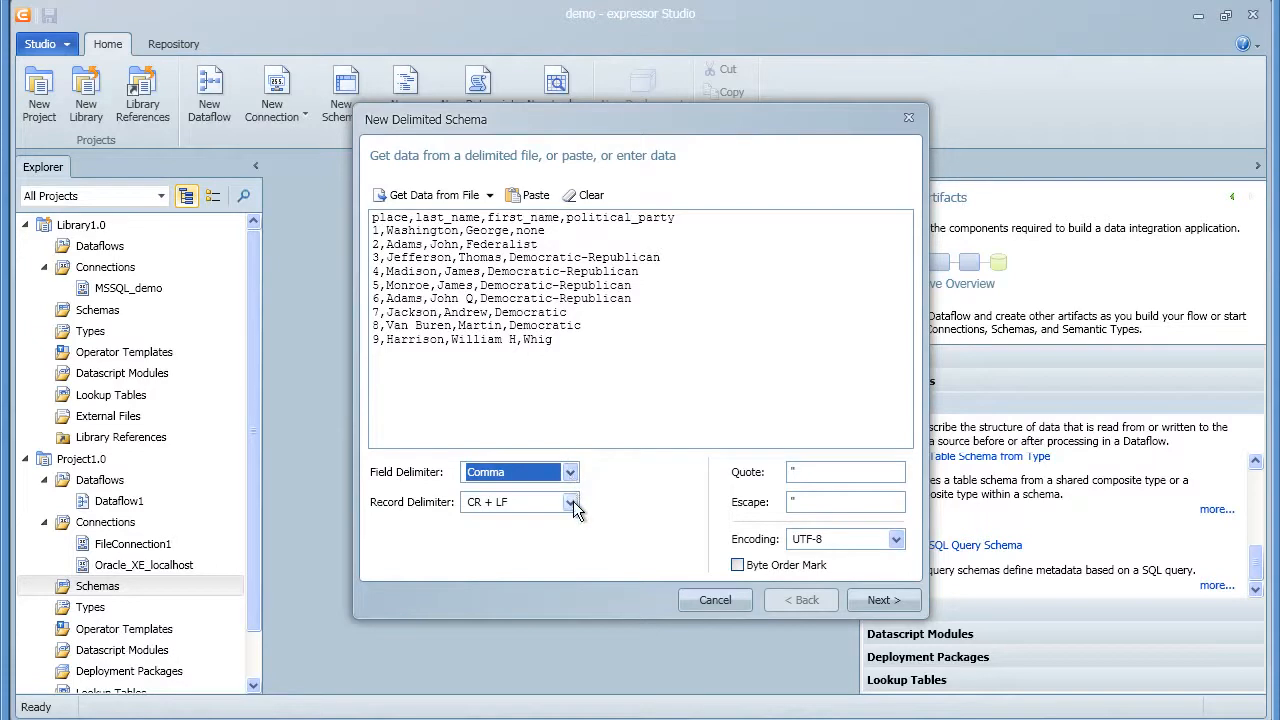
click(571, 504)
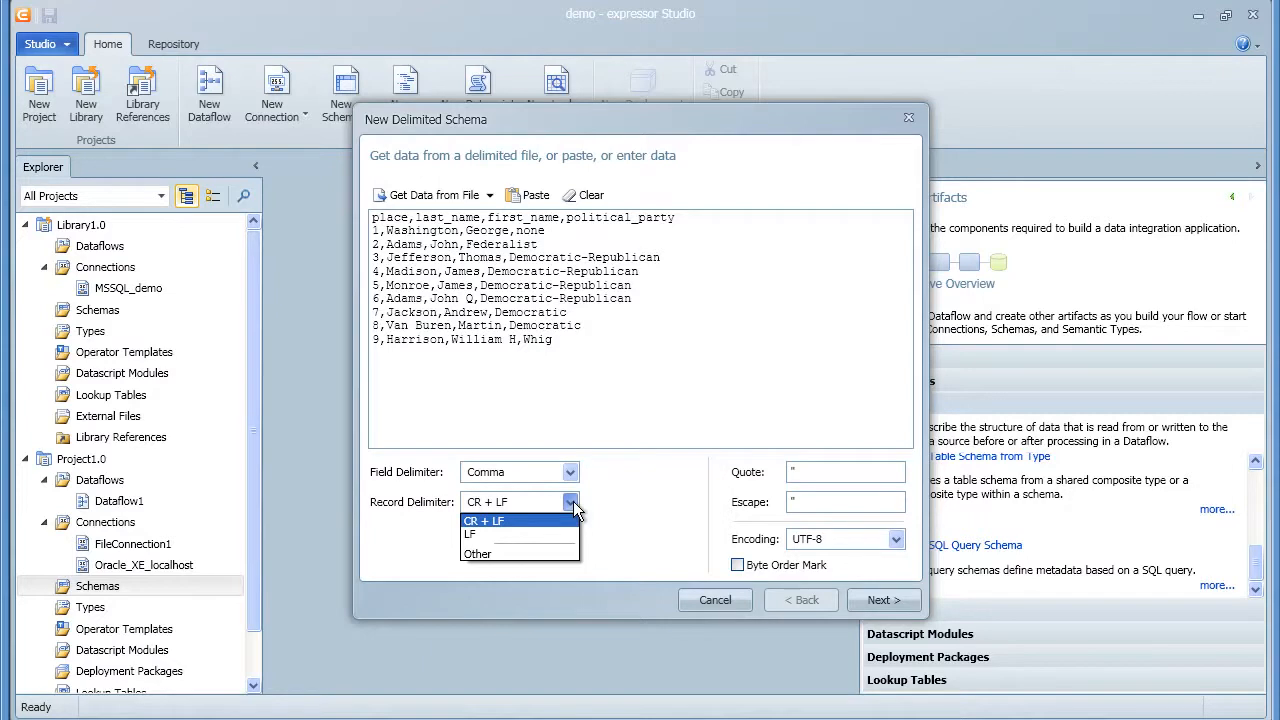
click(572, 504)
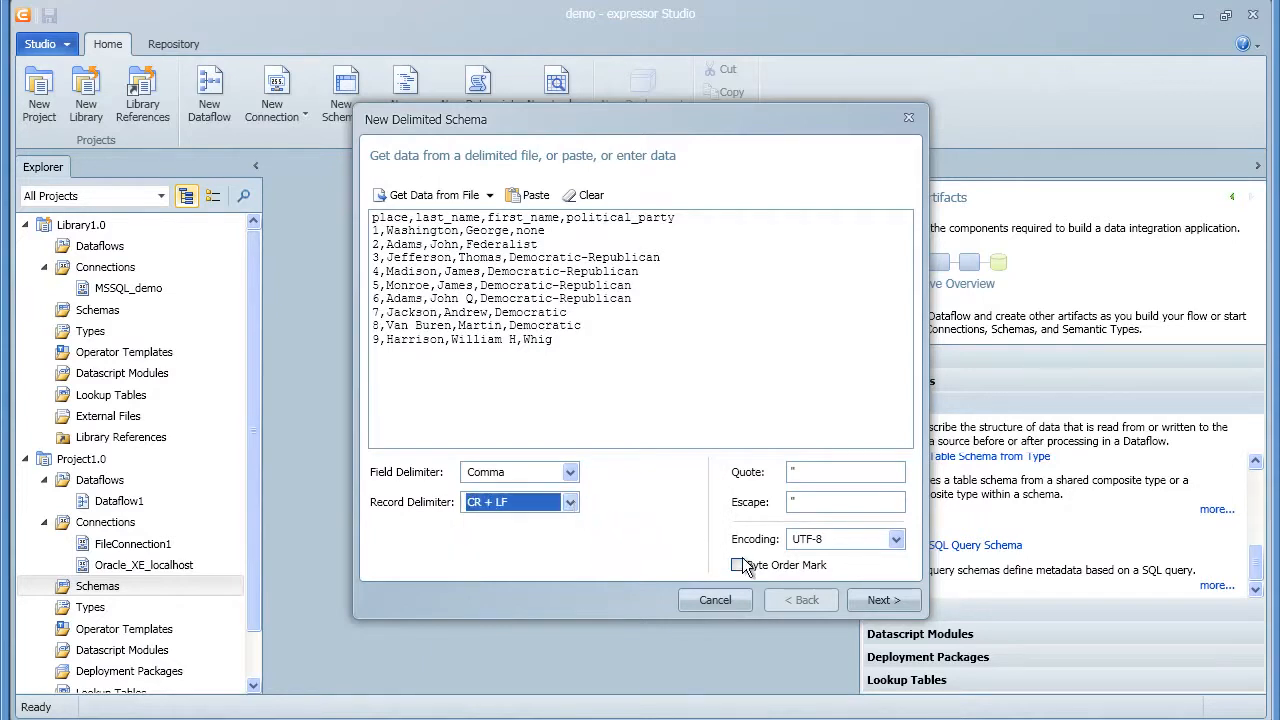
- Name all schema fields from the header row of the data and check each field's name
click(866, 607)
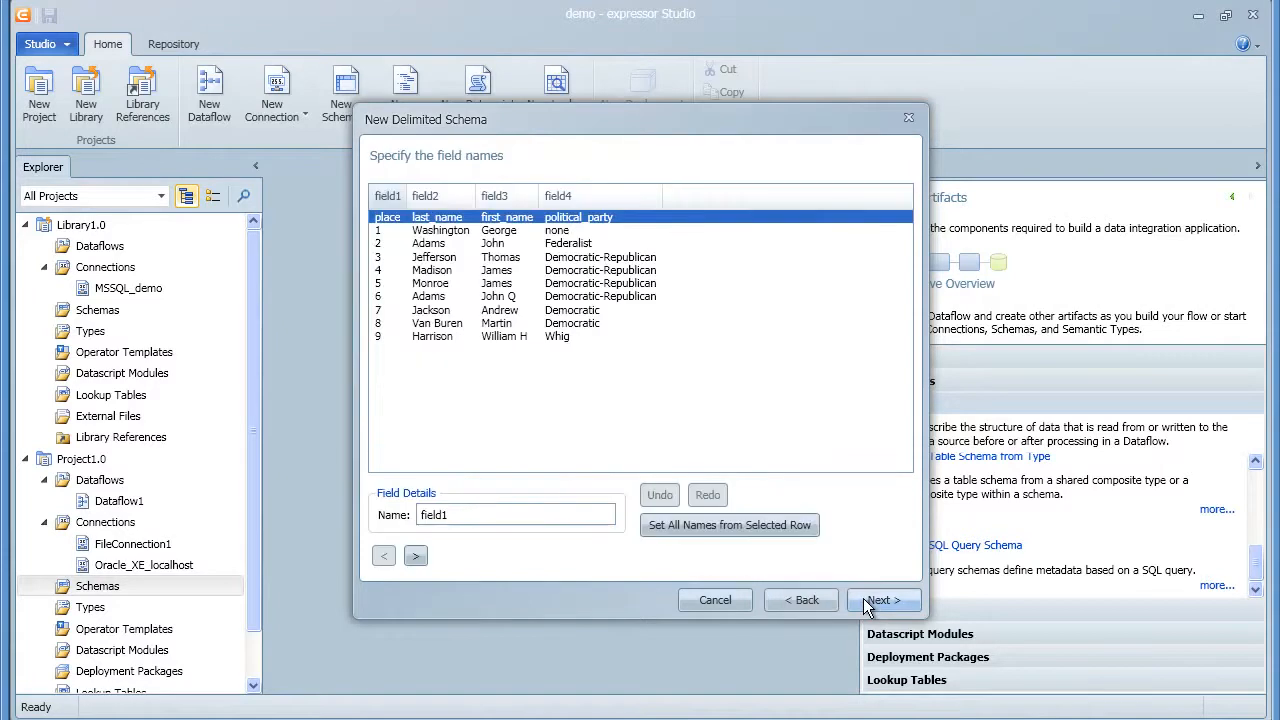
click(755, 529)
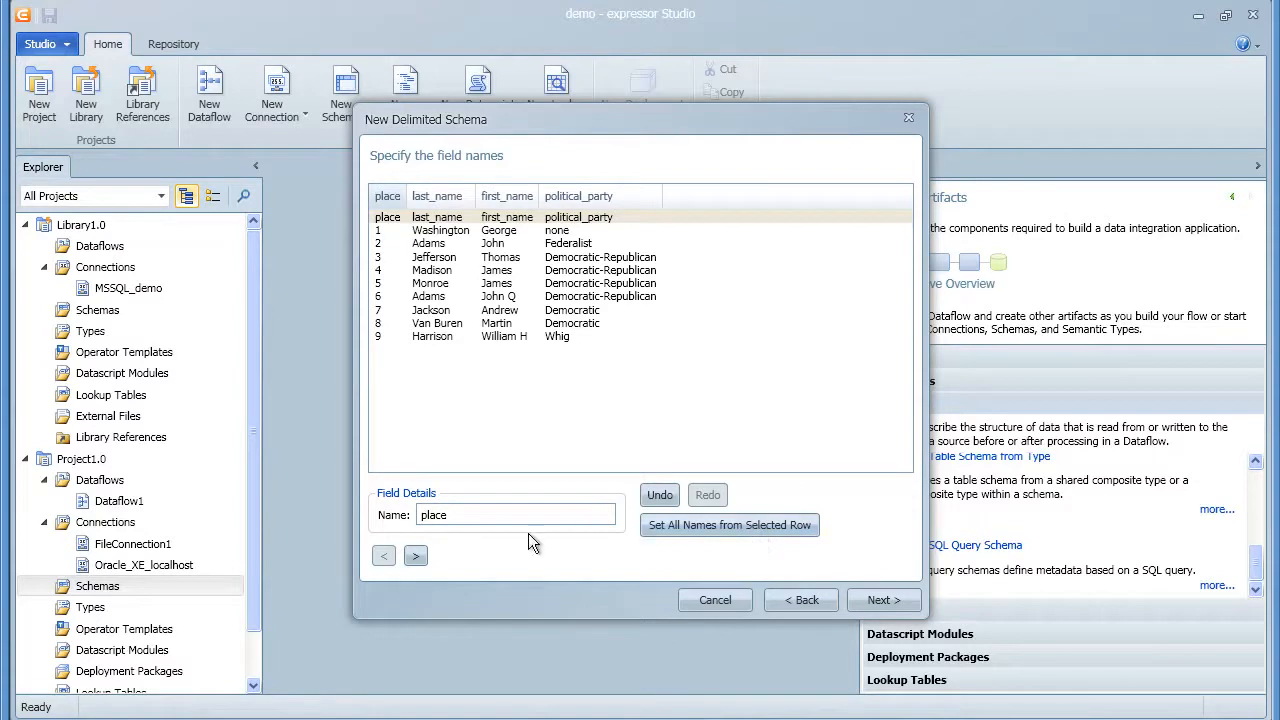
click(418, 557)
click(418, 557)
click(418, 557)
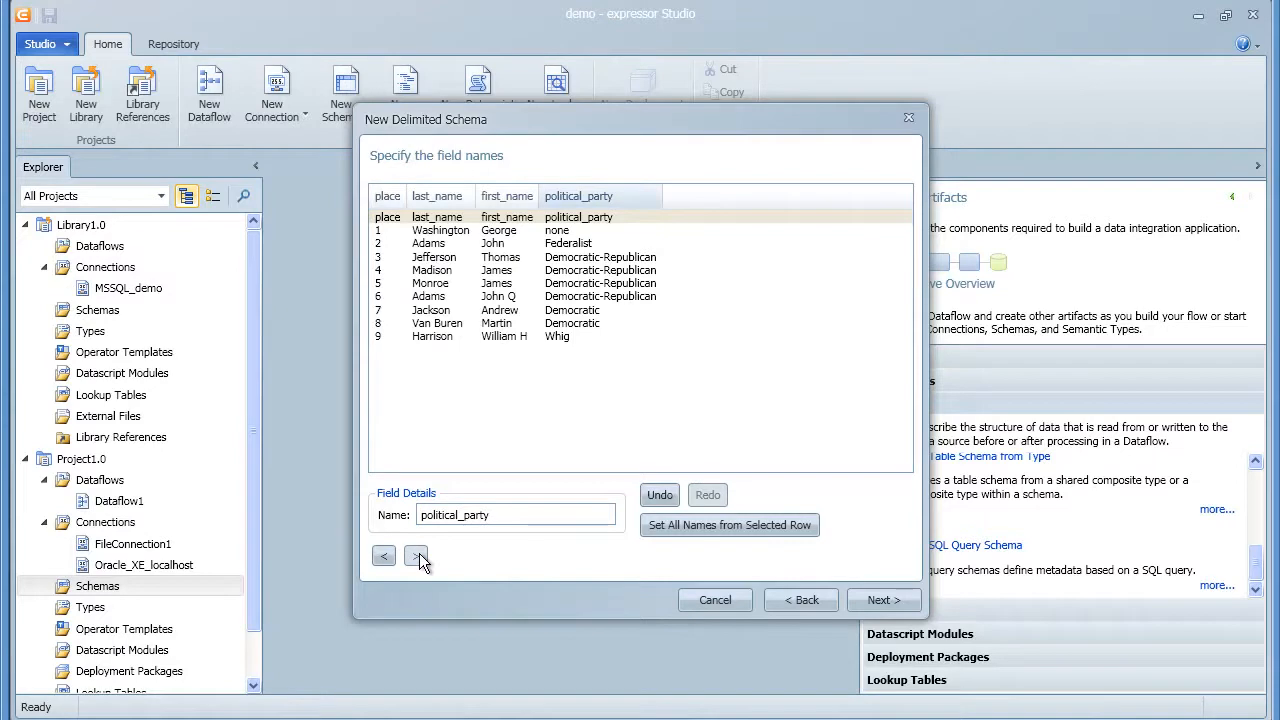
click(880, 600)
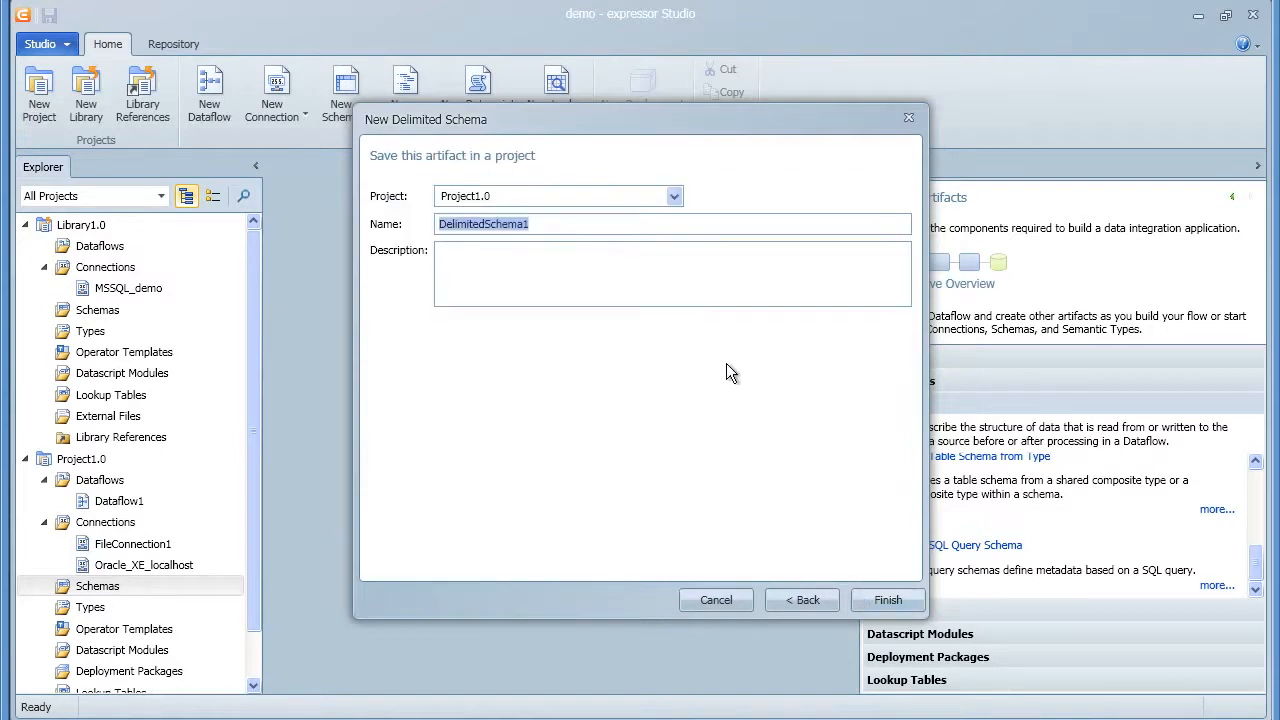
- Save the delimited schema in Project1.0 under the name PresidentsSchema
click(674, 195)
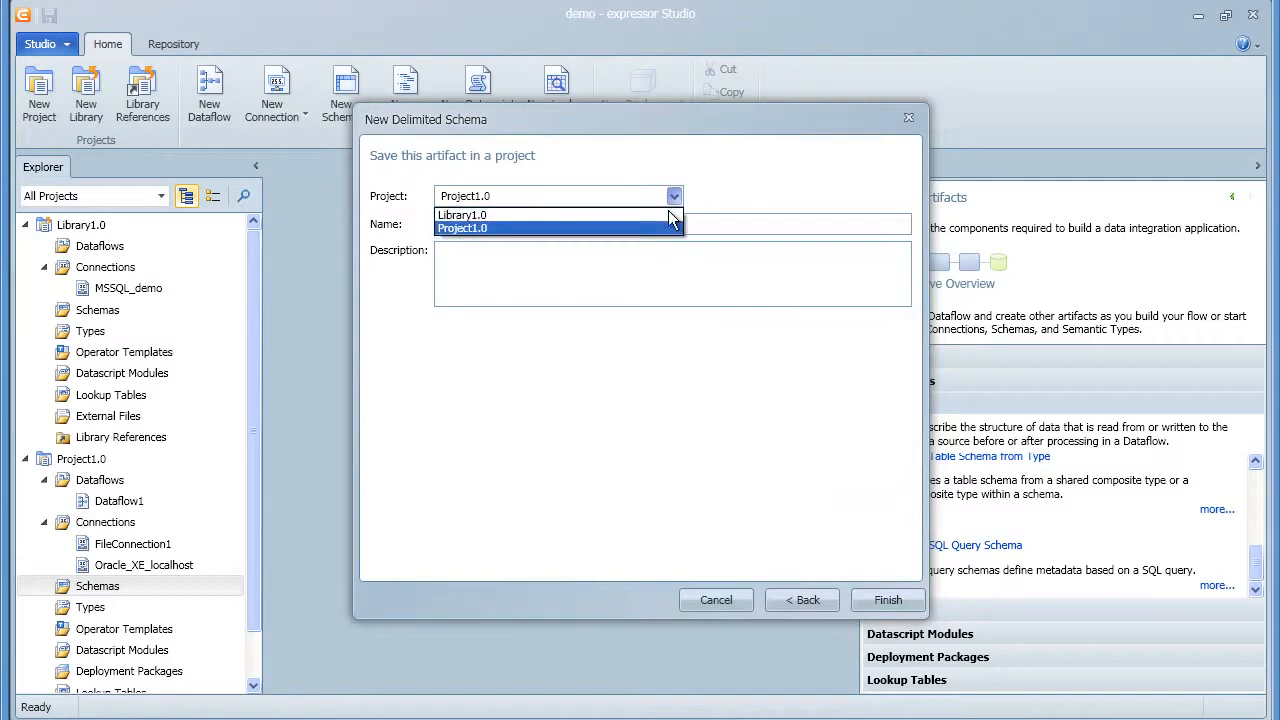
click(668, 227)
drag(538, 225, 432, 230)
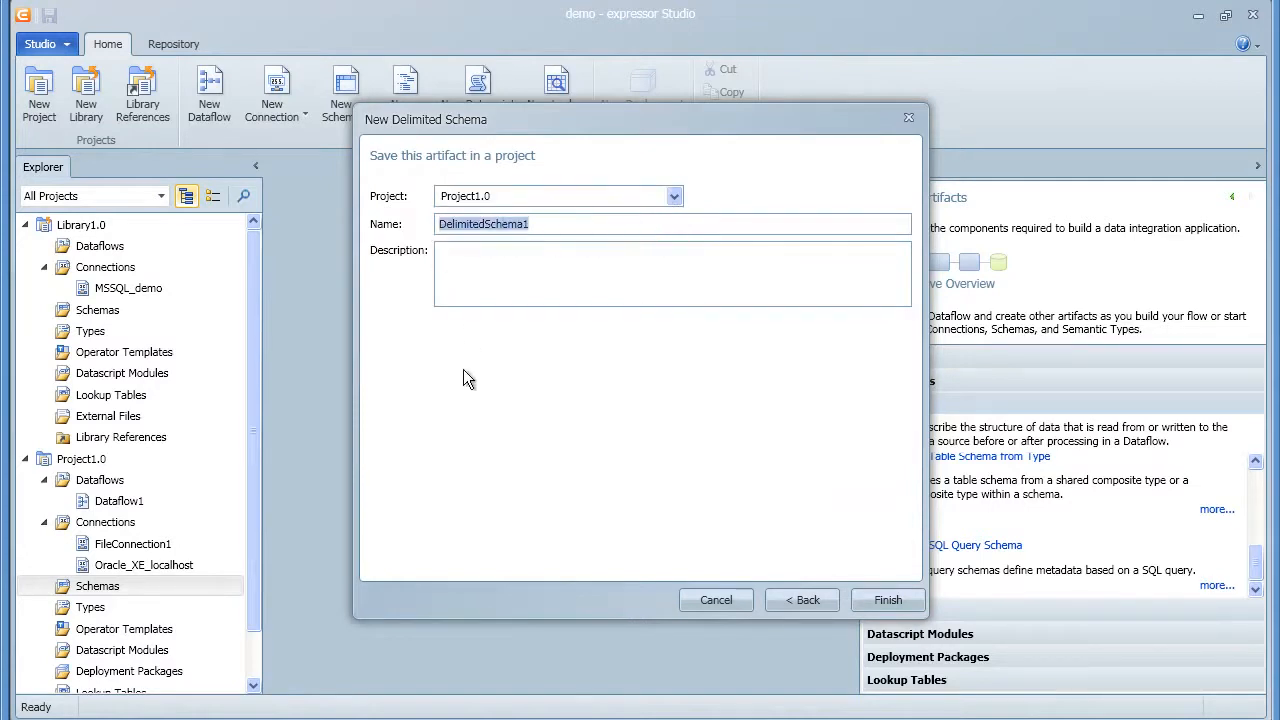
text(Pres)
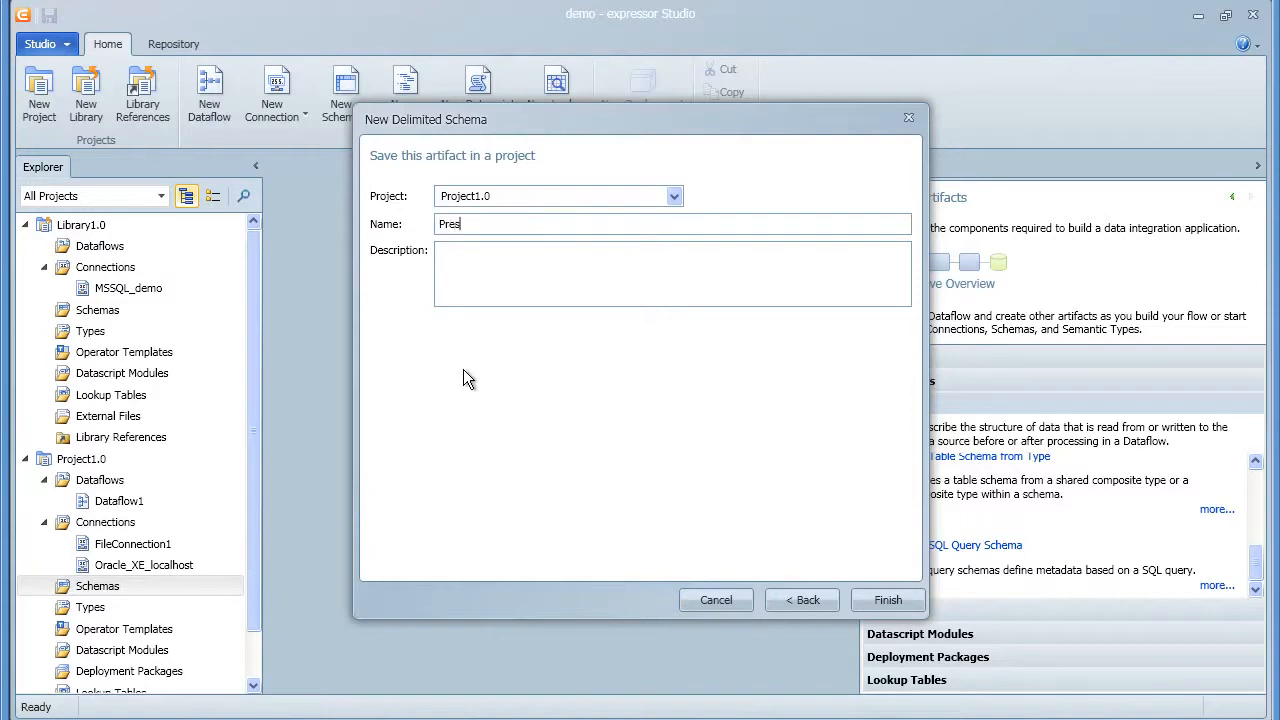
text(identsSchema)
click(862, 600)
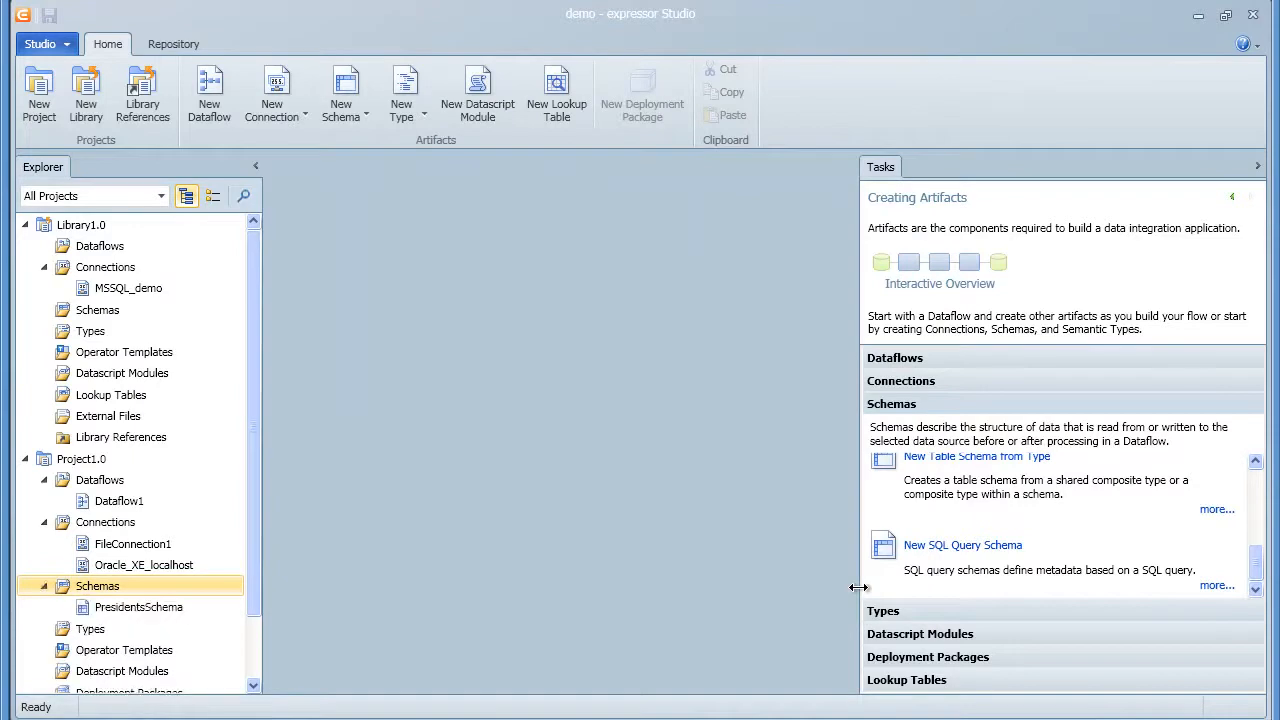
- Open PresidentsSchema for editing and collapse the Tasks pane to widen the editor
click(178, 609)
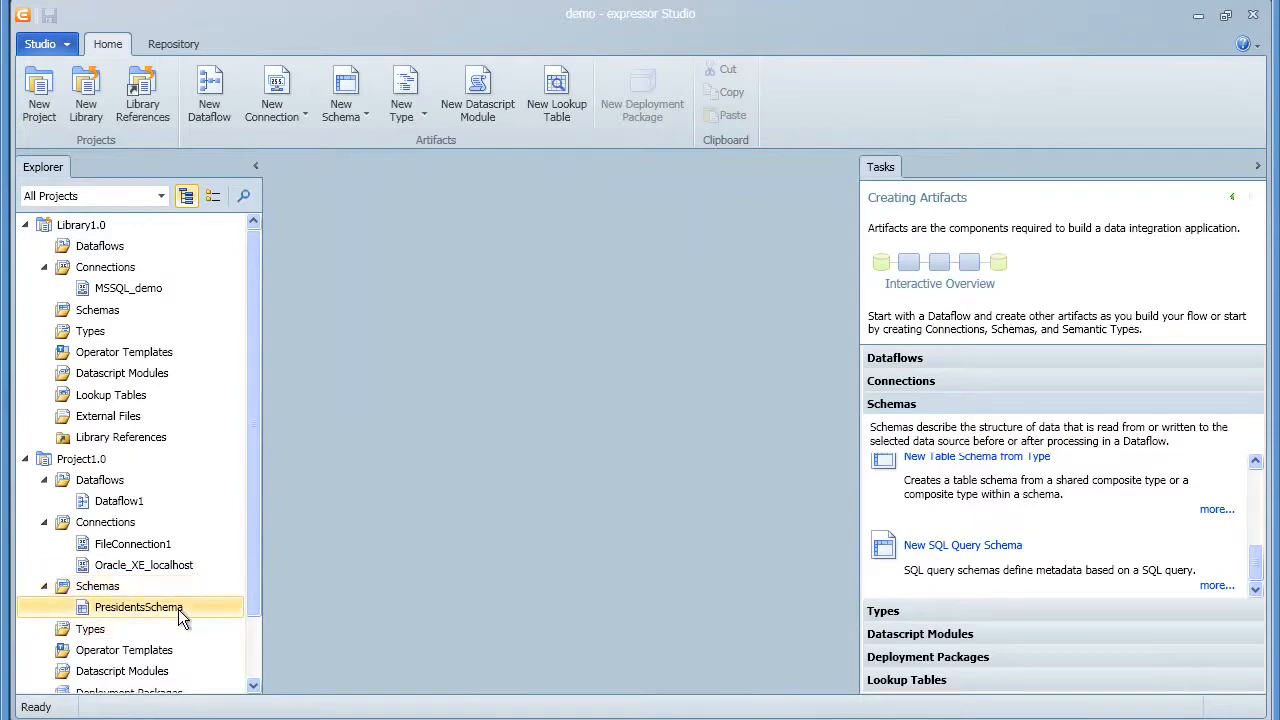
right_click(178, 609)
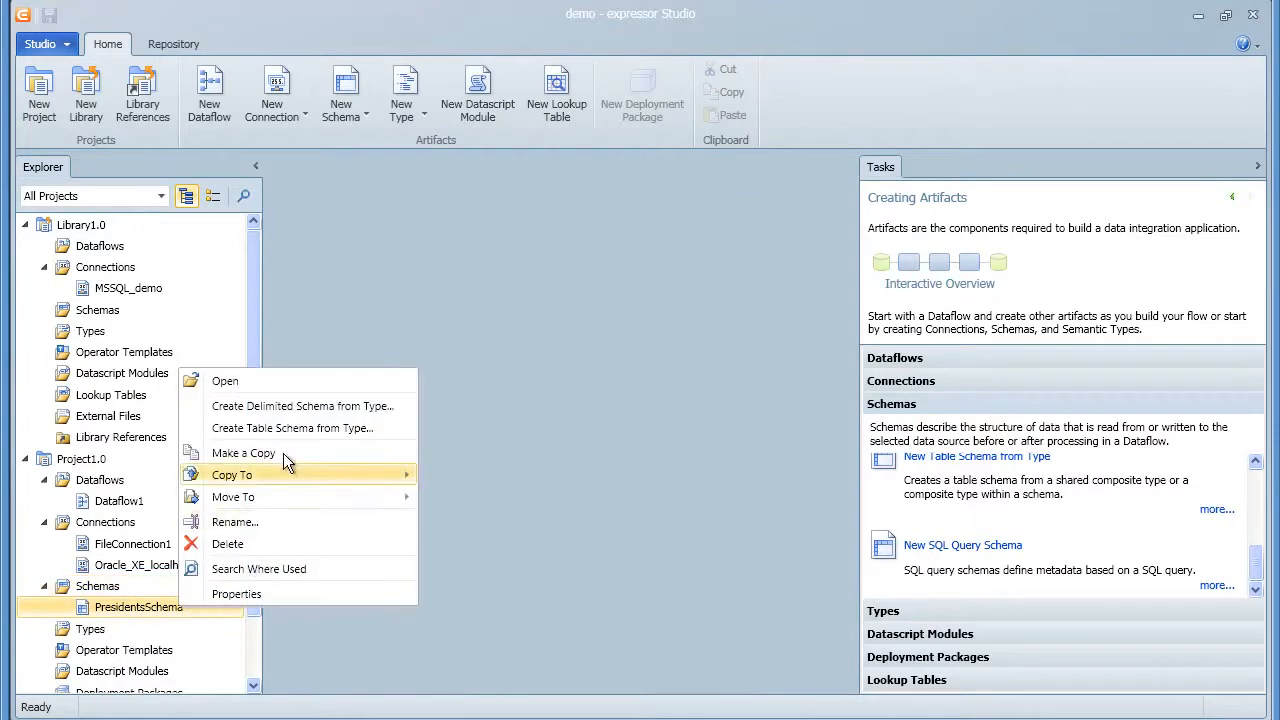
click(294, 387)
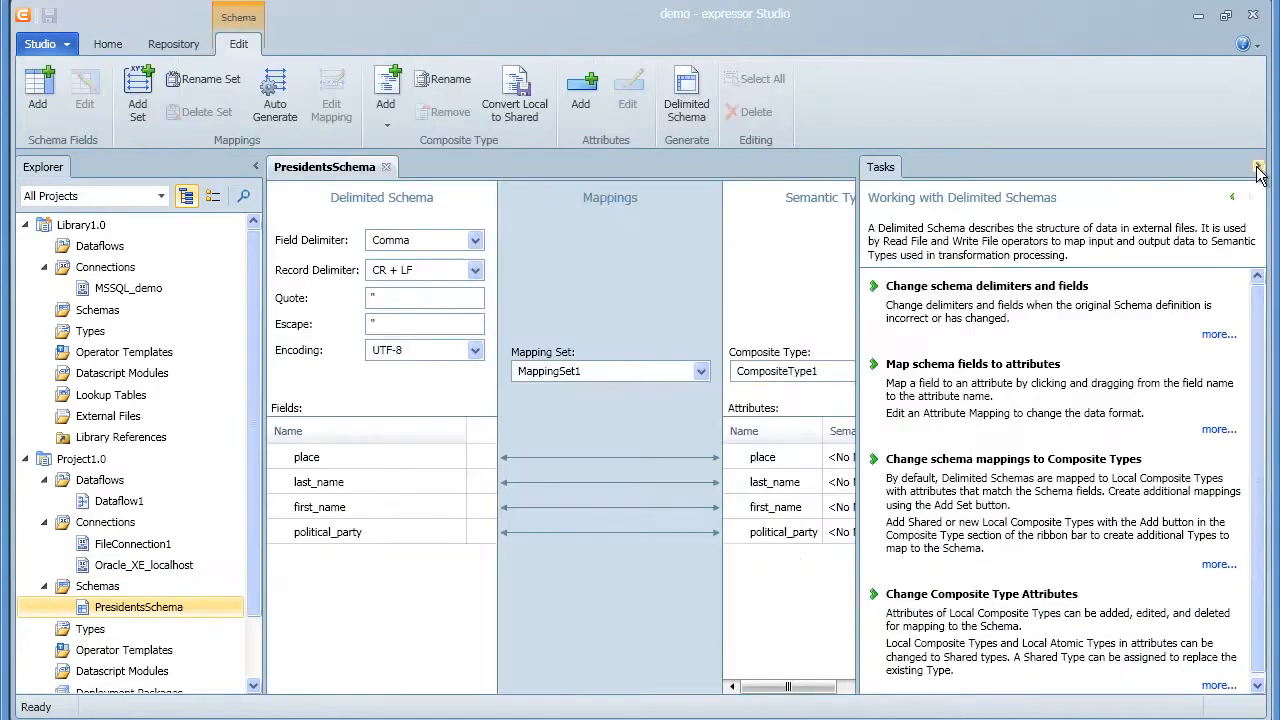
click(1256, 168)
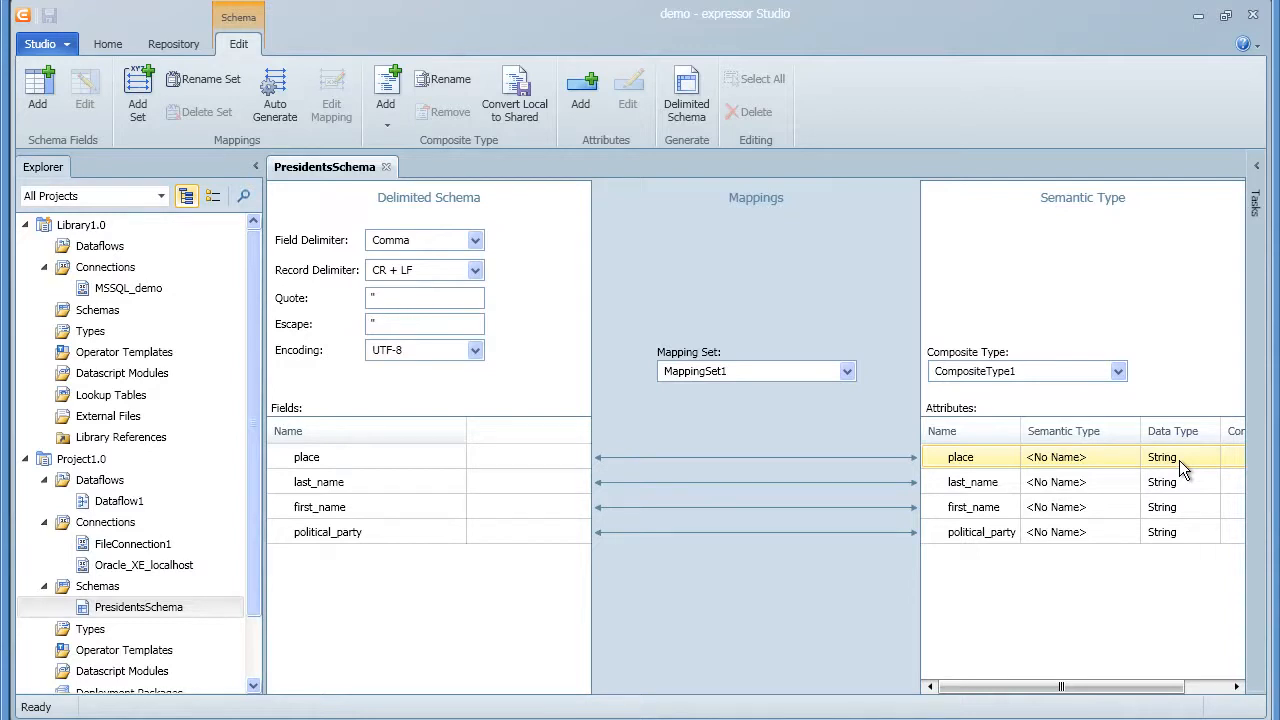
- Set the data type of the place attribute in the semantic type to Integer
click(973, 456)
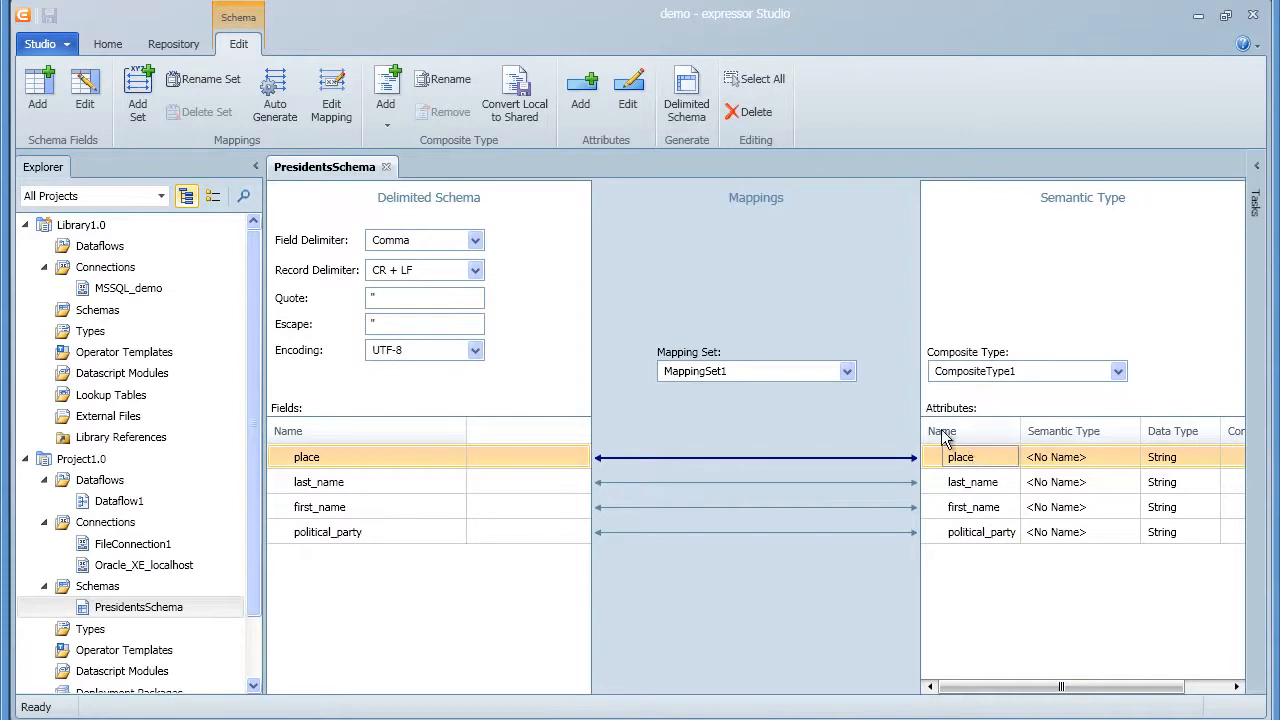
click(626, 108)
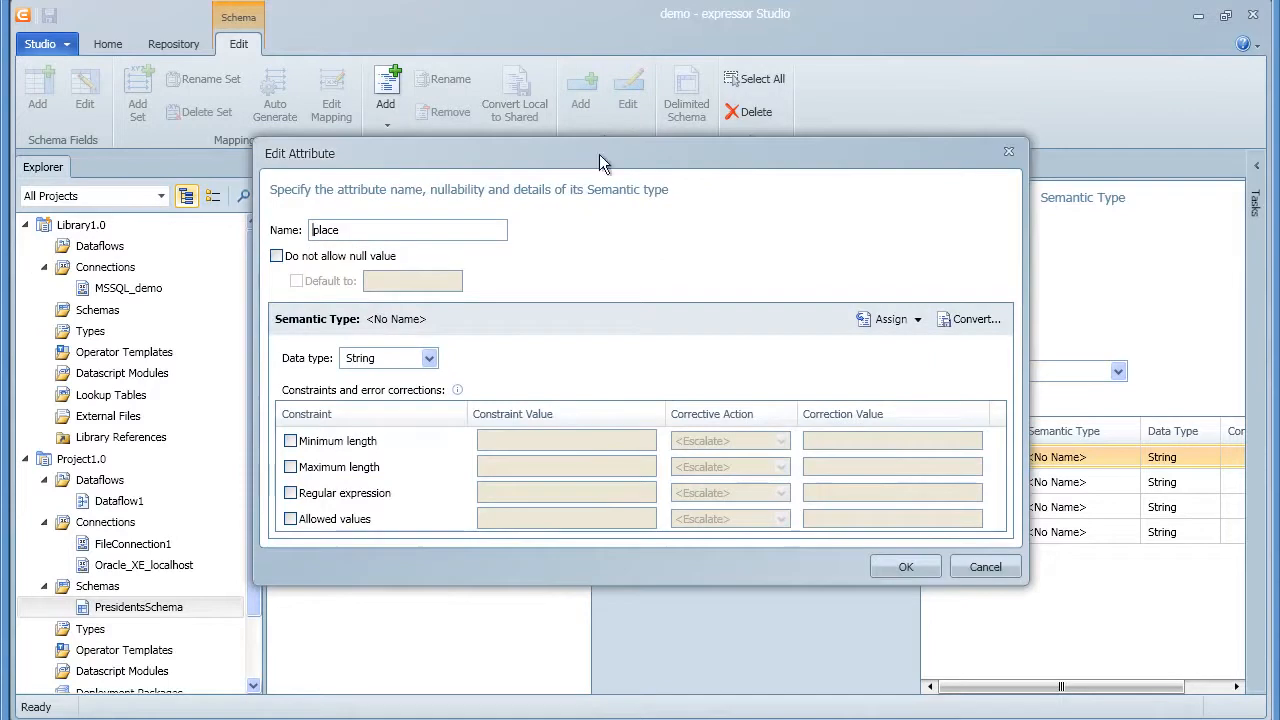
click(428, 357)
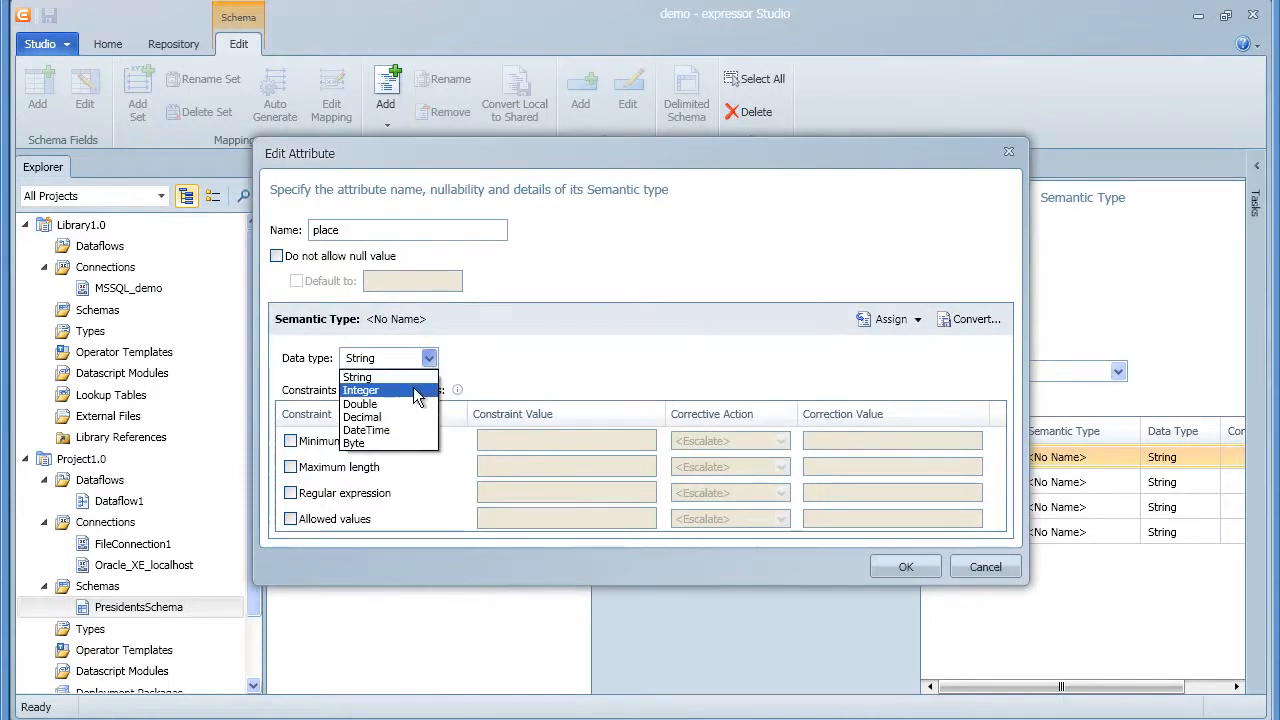
click(418, 393)
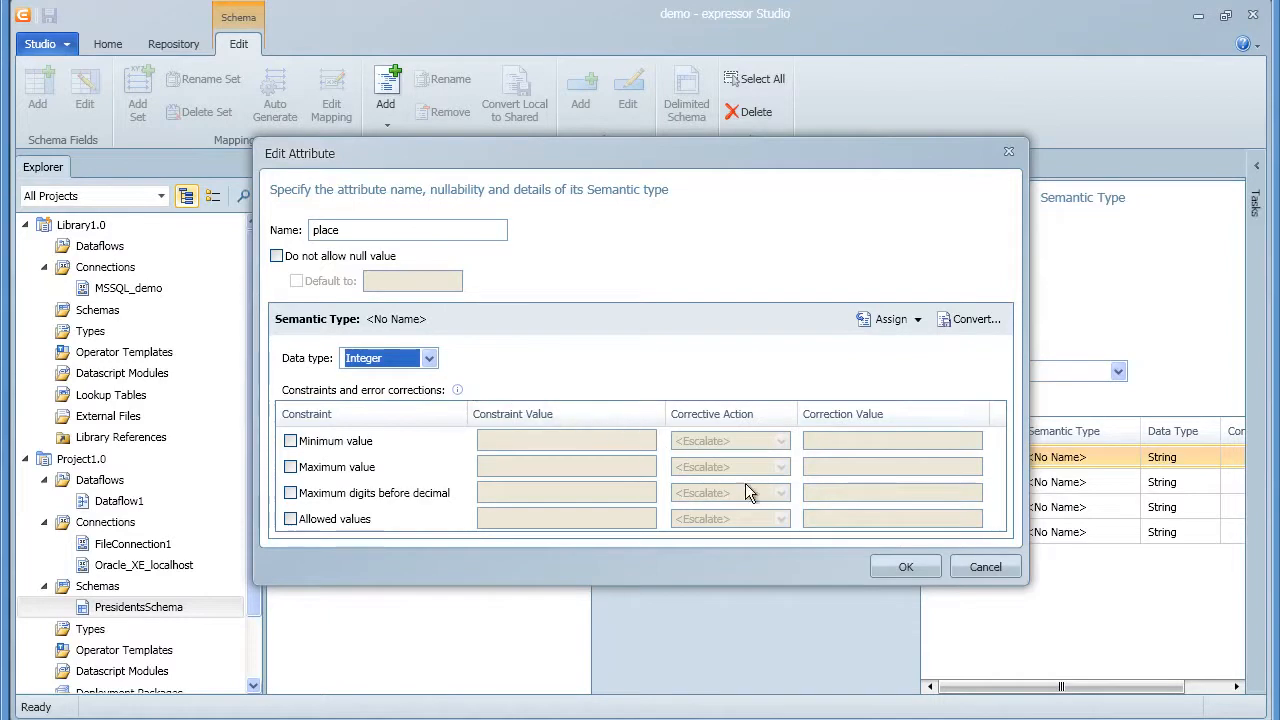
click(905, 567)
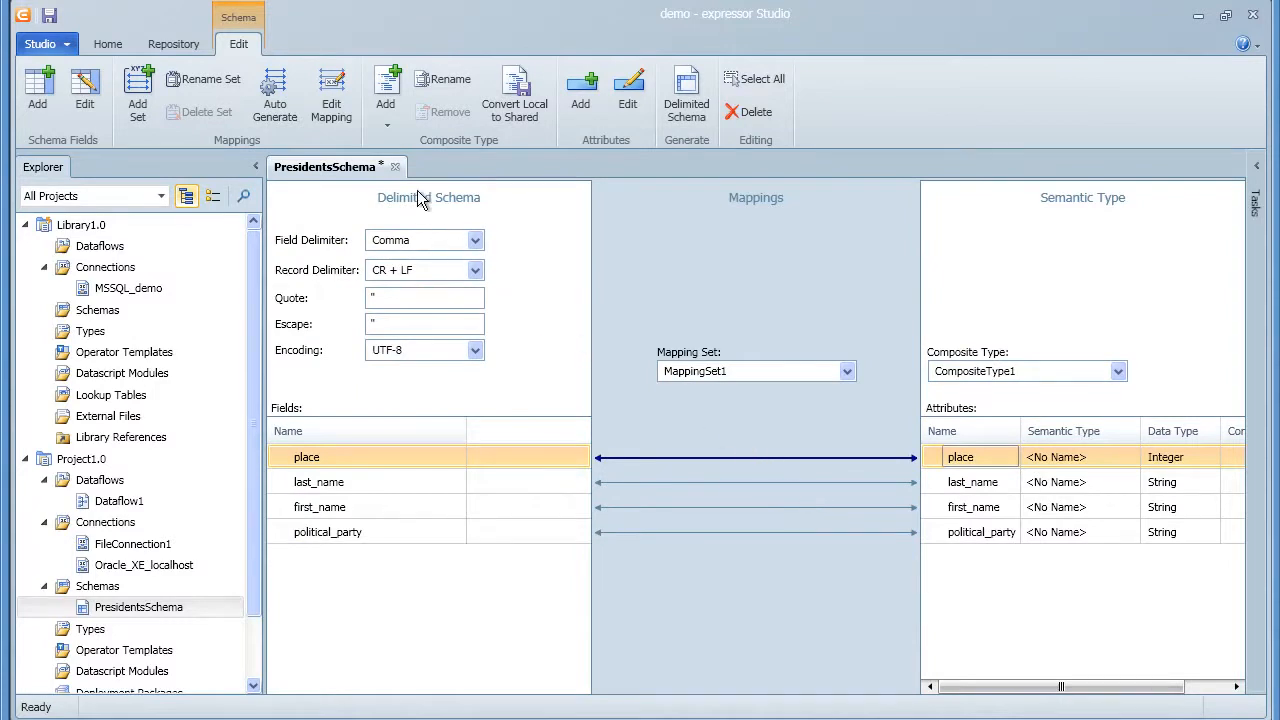
- Set the minimum and maximum digits after the decimal to 0 in the place field's mapping
click(336, 123)
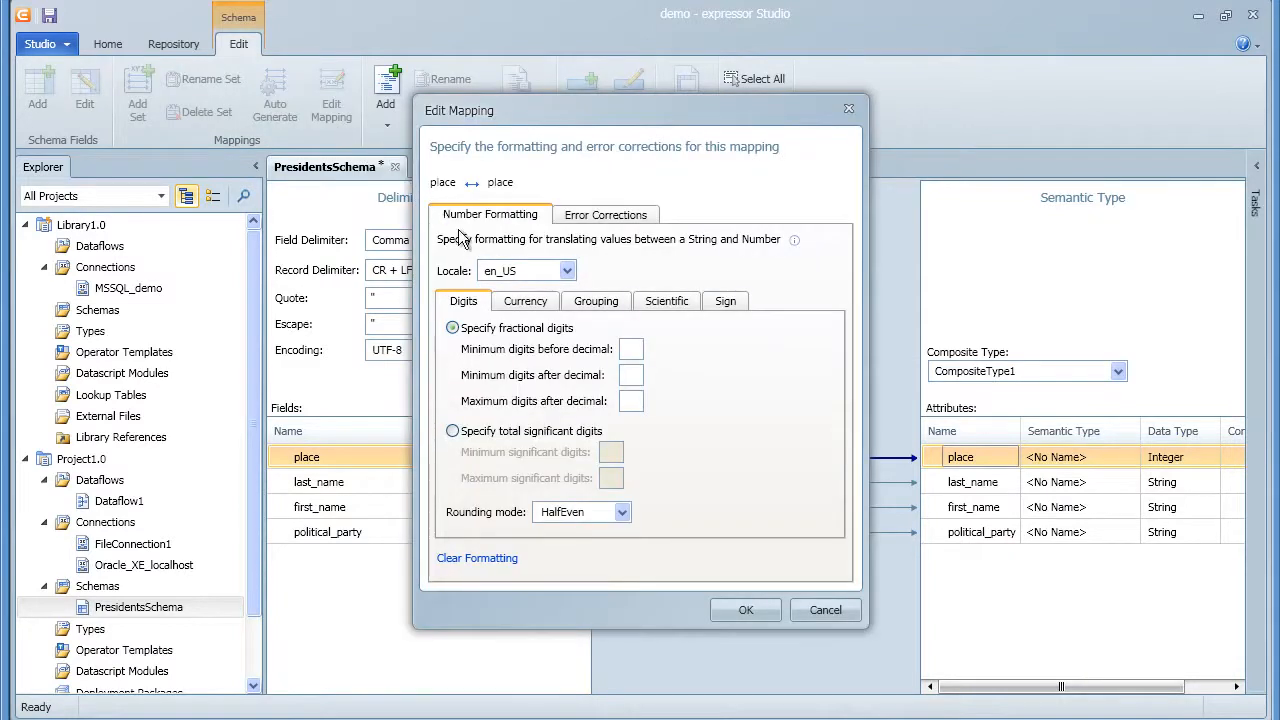
click(632, 373)
text(0)
click(632, 400)
text(0)
click(731, 609)
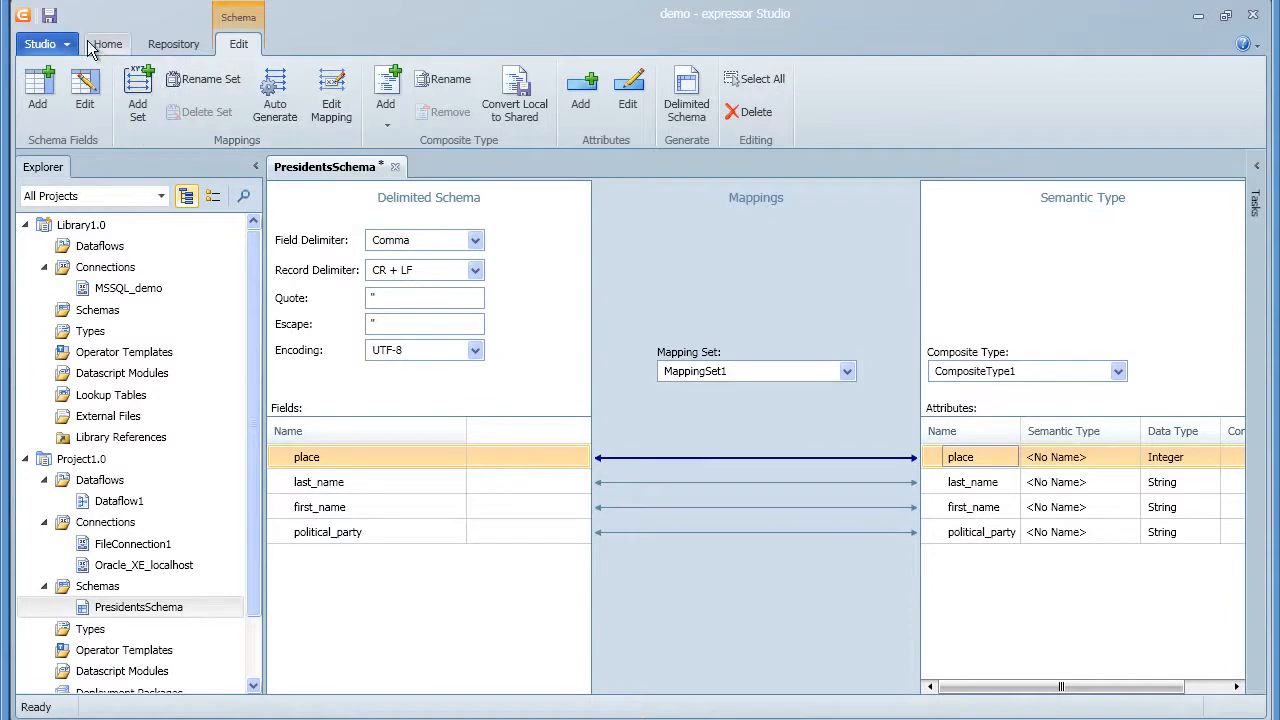
- Save PresidentsSchema and close its editor
click(49, 17)
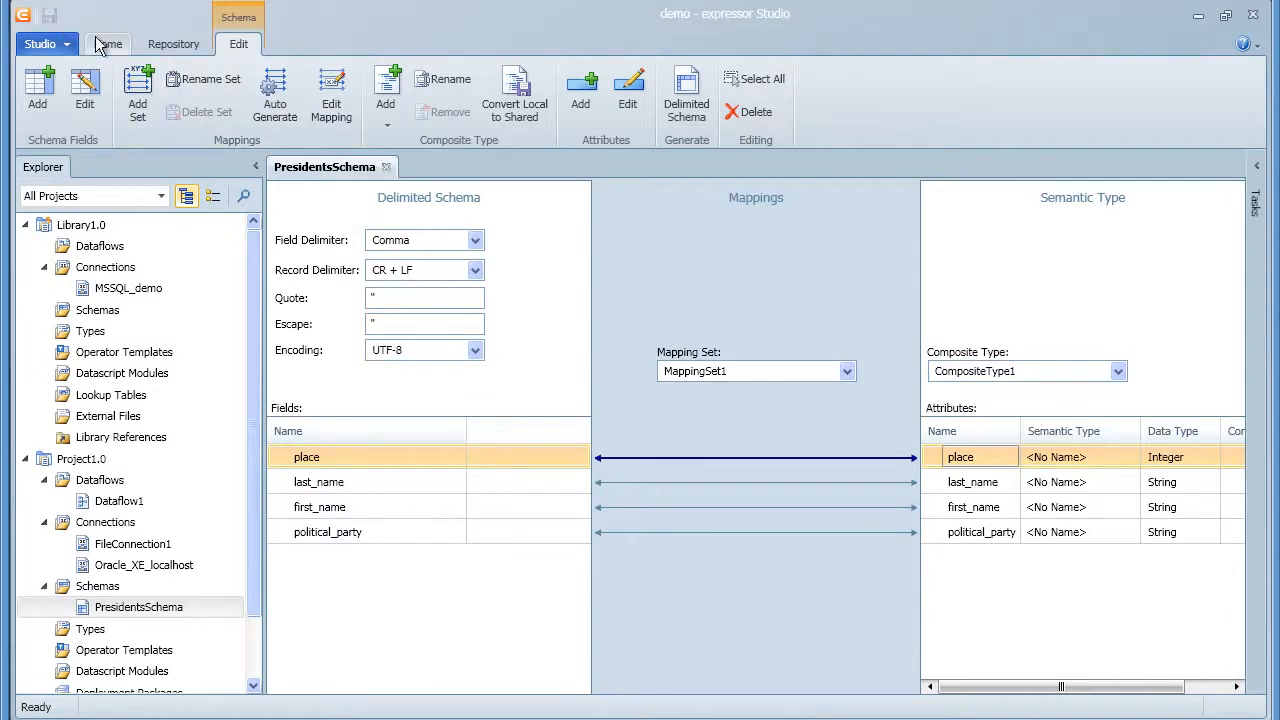
click(386, 168)
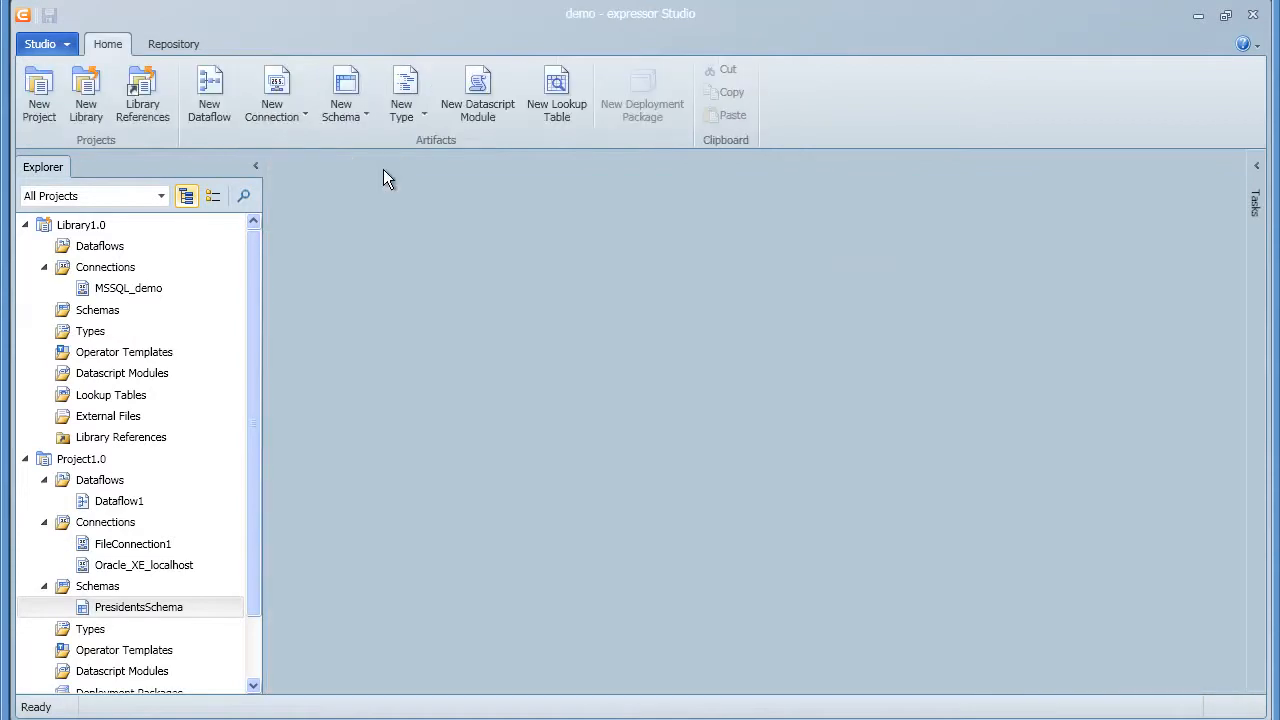